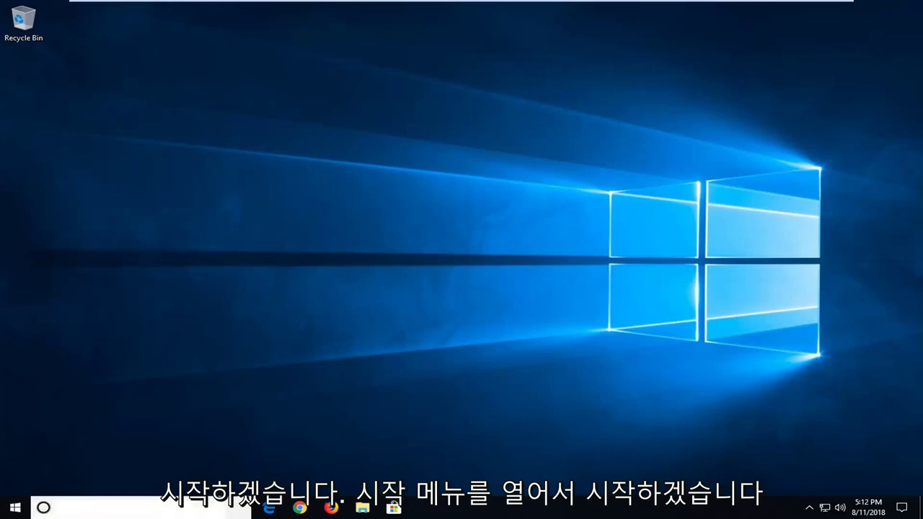
Search for services and open the Services desktop app
click(20, 511)
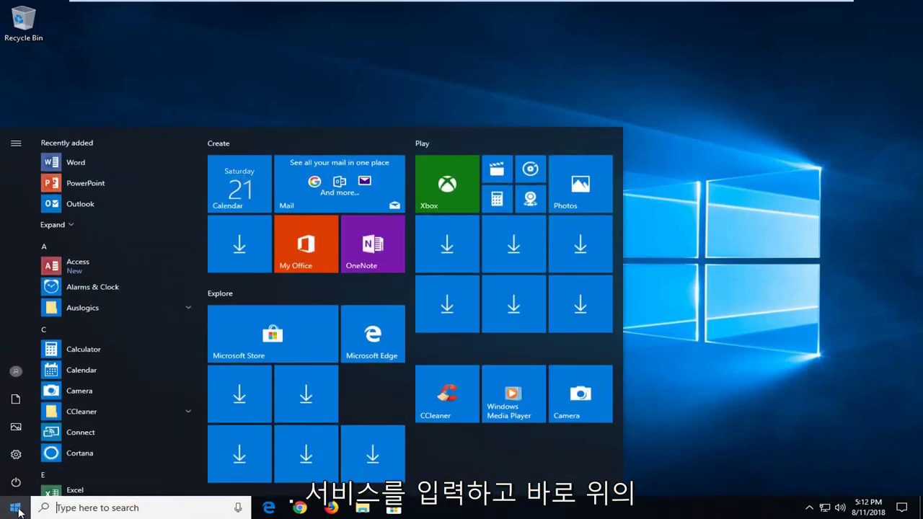
text(services)
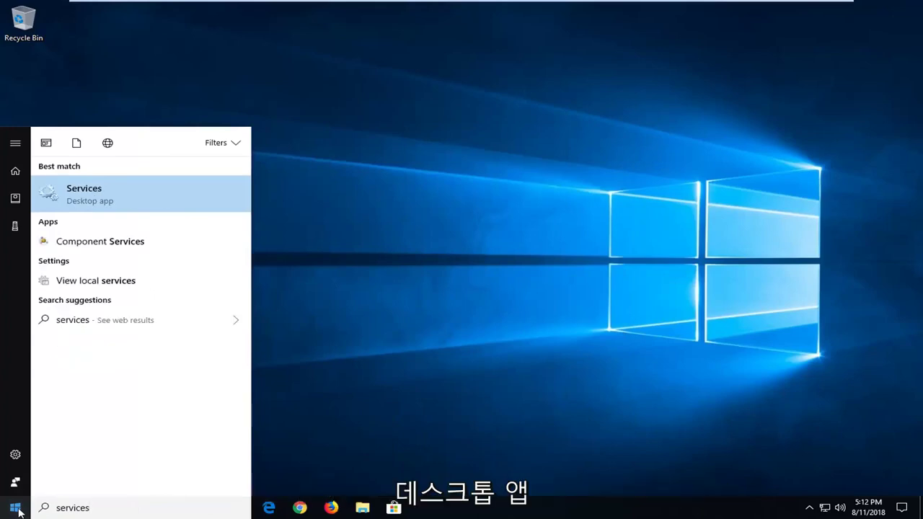
click(67, 195)
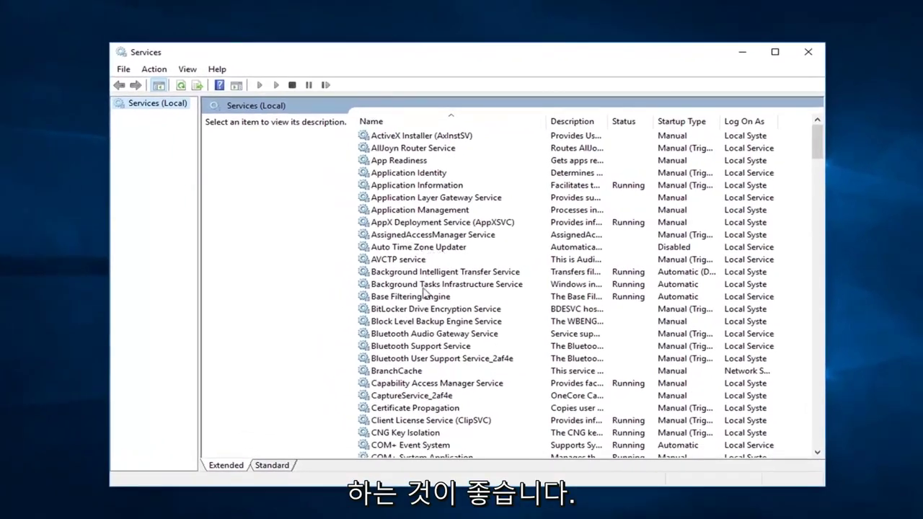
Set the startup type of Cryptographic Services to Automatic and confirm its properties
click(399, 409)
scroll(400, 415, down, 2)
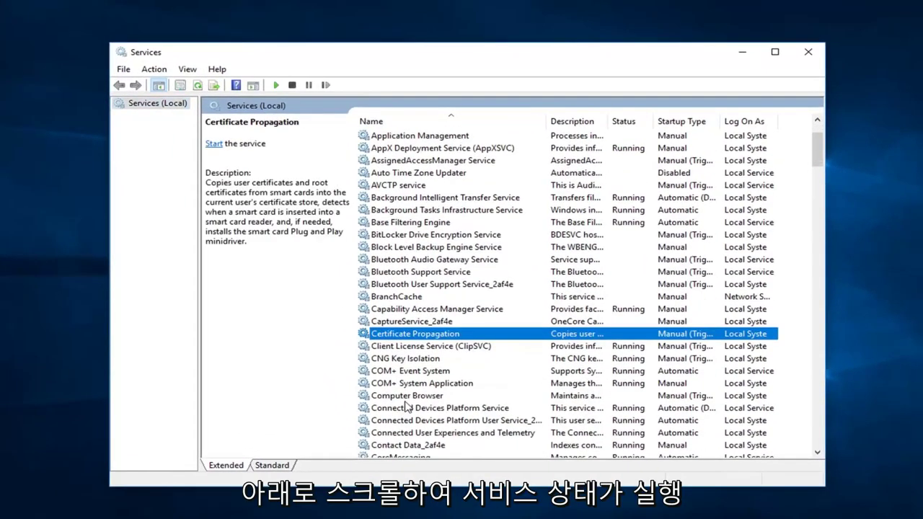
scroll(398, 418, down, 2)
click(394, 409)
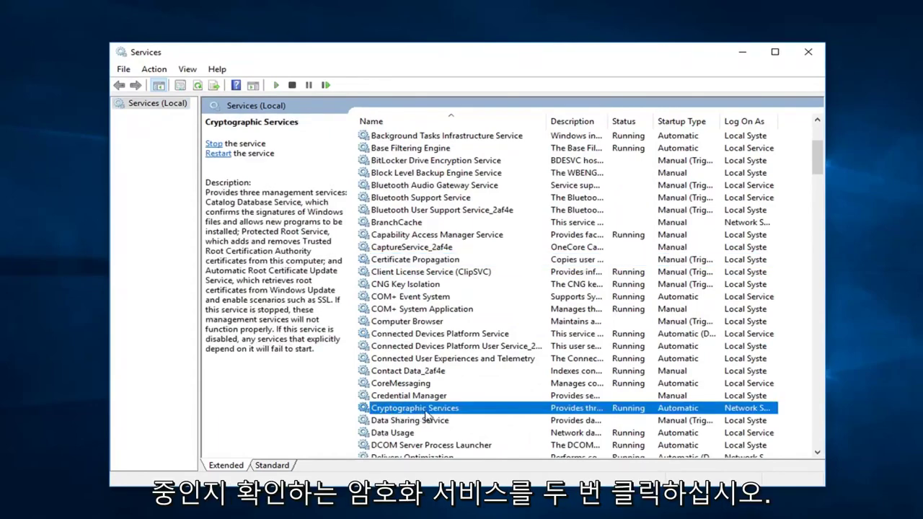
double_click(434, 410)
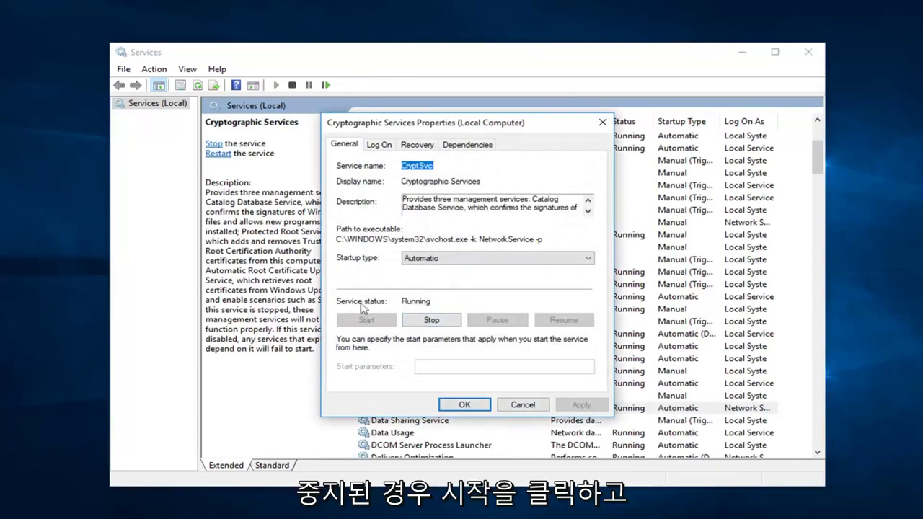
click(407, 259)
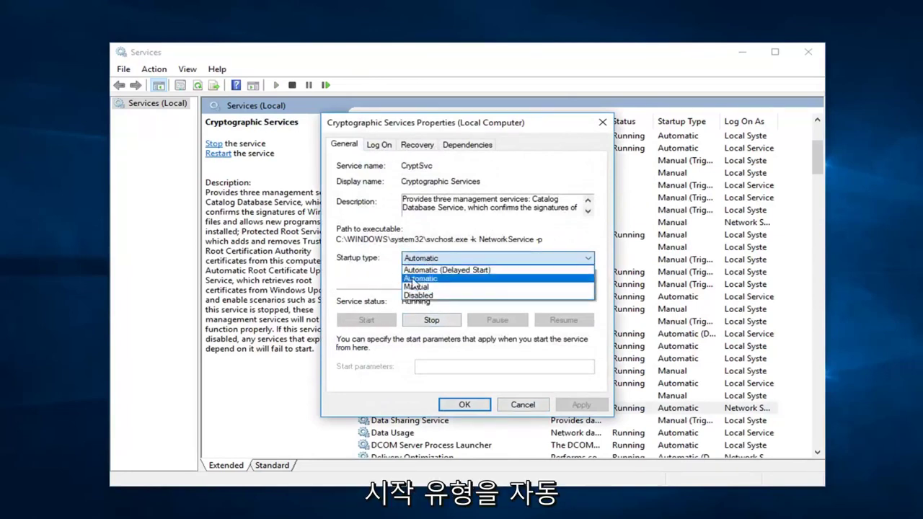
click(415, 278)
click(464, 404)
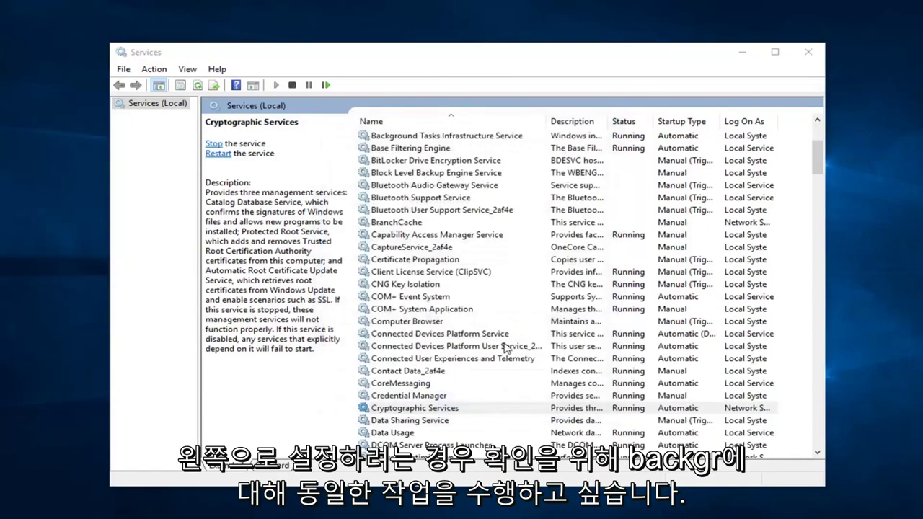
Check the startup type and service status of the Background Intelligent Transfer Service, leaving its properties without saving
scroll(491, 324, down, 1)
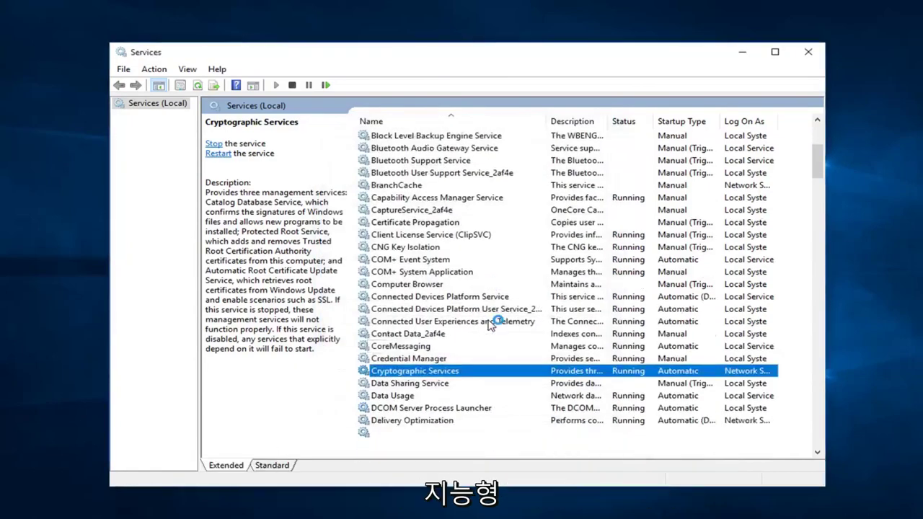
scroll(489, 324, up, 4)
click(456, 235)
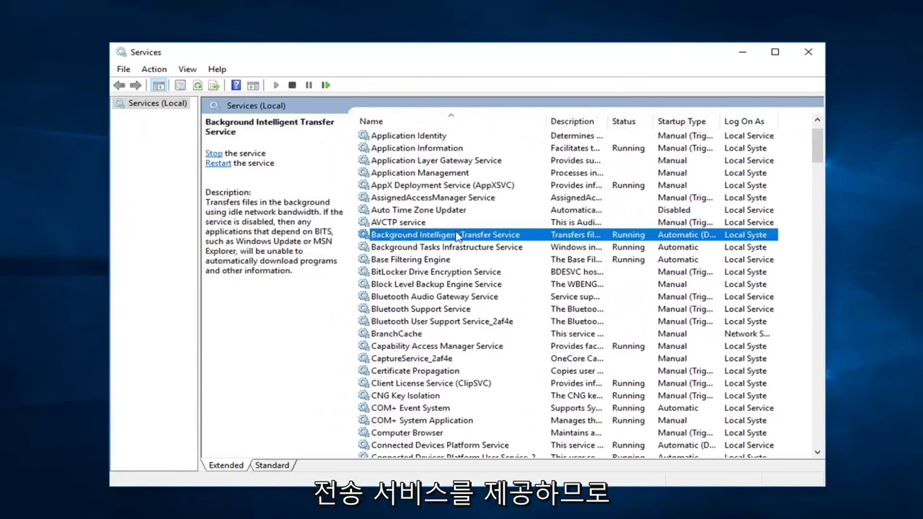
double_click(459, 240)
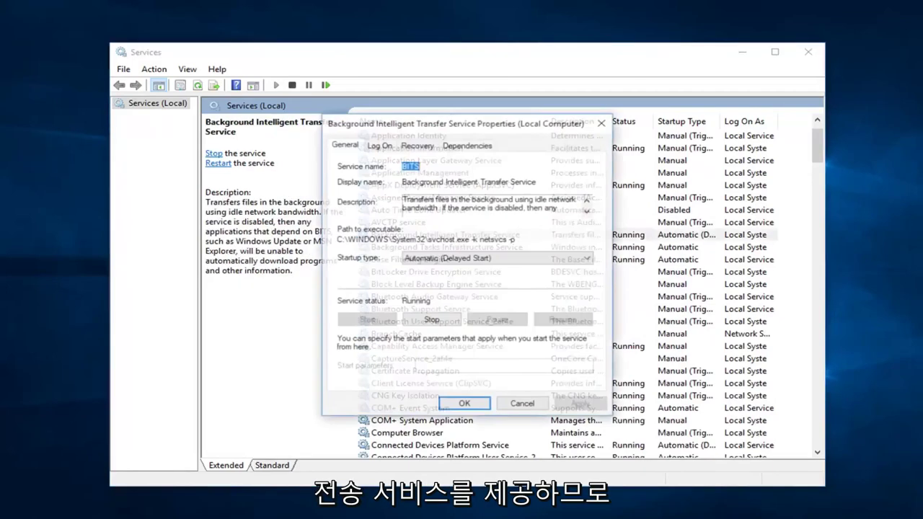
click(416, 259)
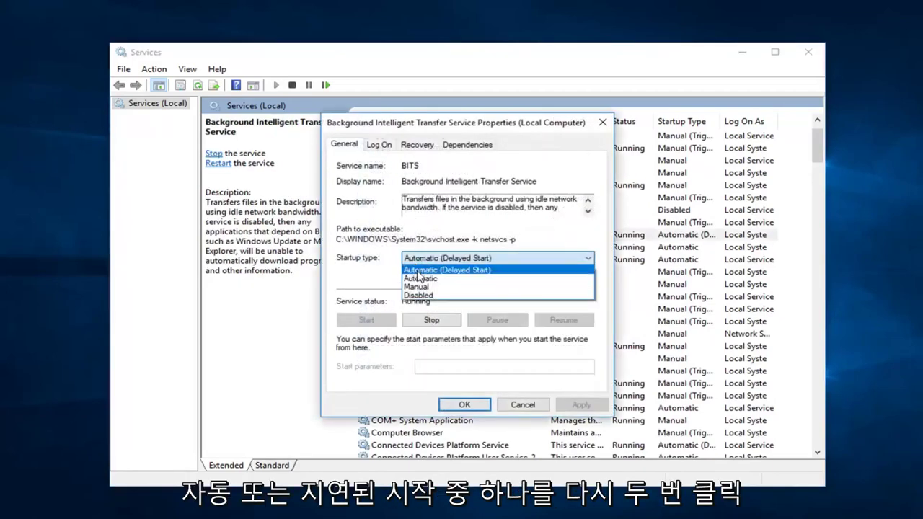
click(364, 265)
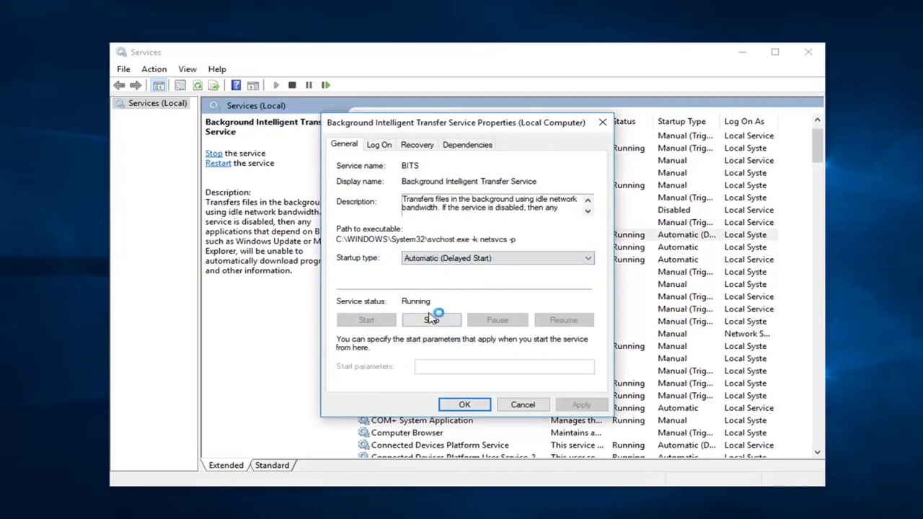
click(522, 402)
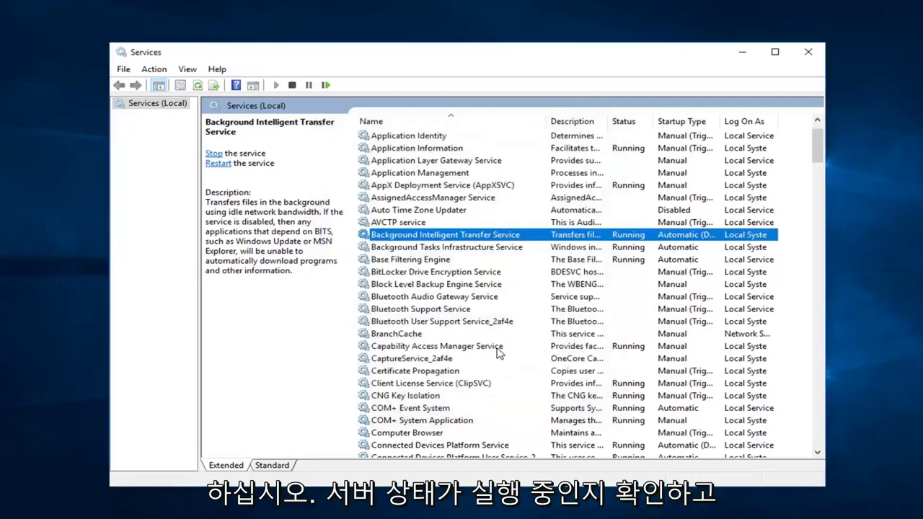
Set the startup type of the Windows Update service to Automatic, applying and confirming the change
scroll(493, 350, down, 8)
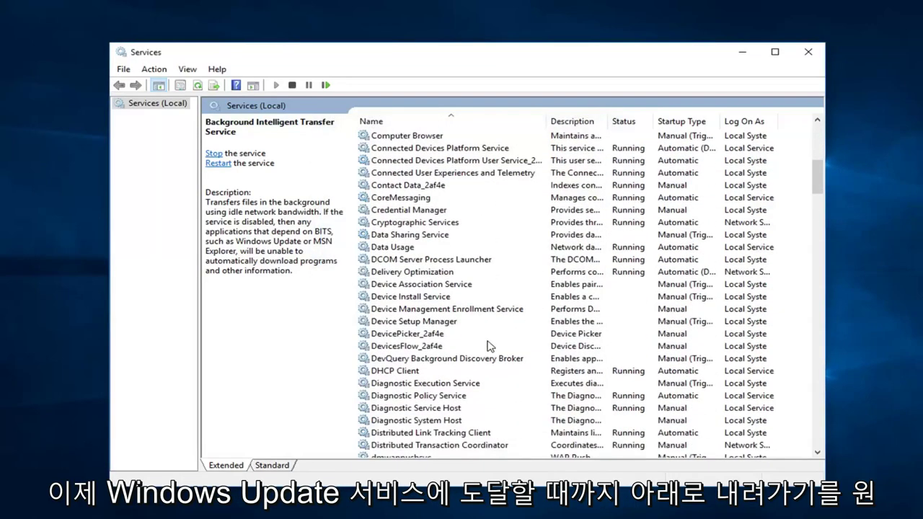
scroll(487, 346, down, 20)
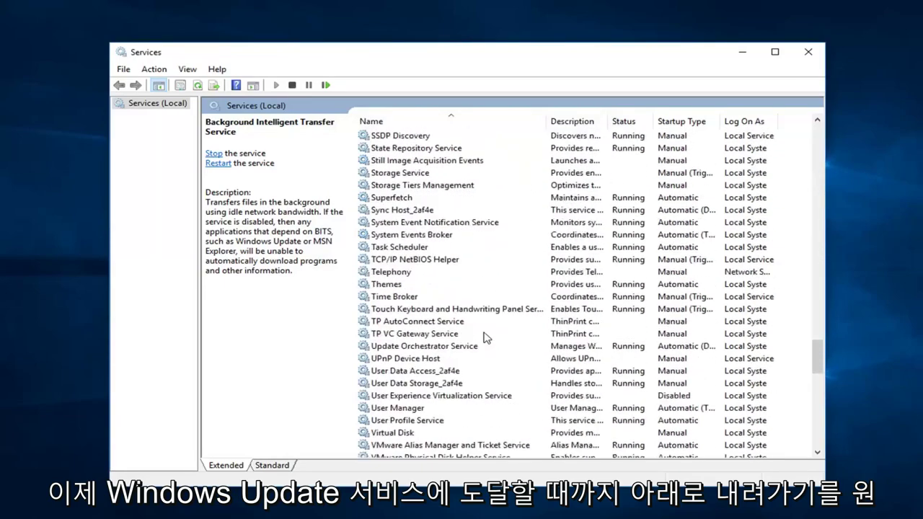
scroll(476, 346, down, 8)
scroll(423, 390, down, 4)
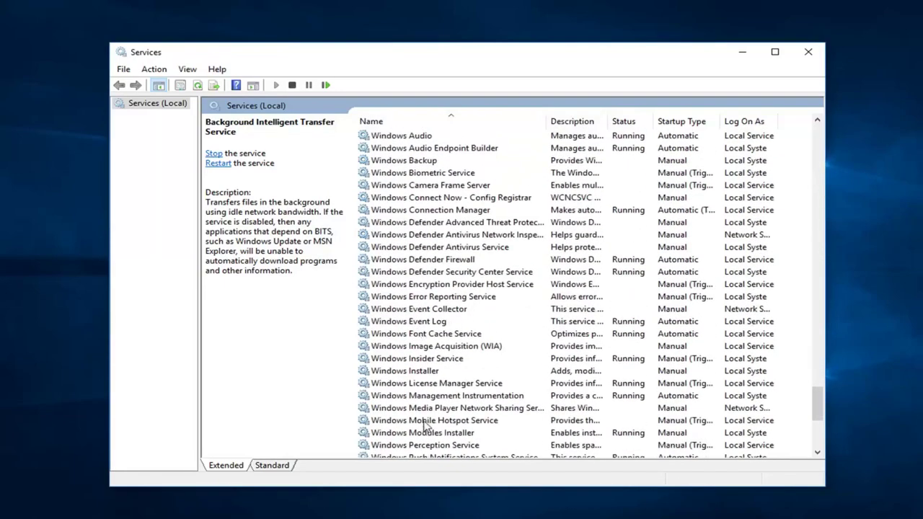
scroll(426, 427, down, 5)
click(413, 348)
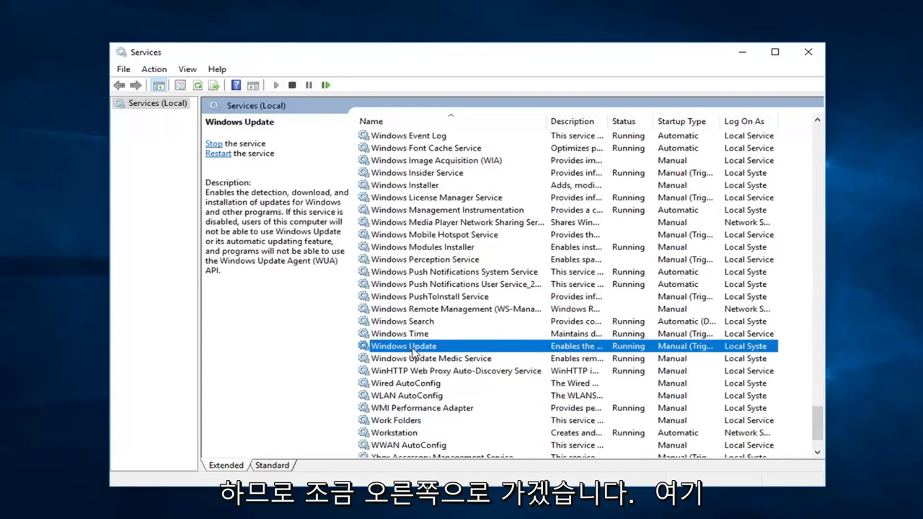
double_click(413, 349)
click(473, 260)
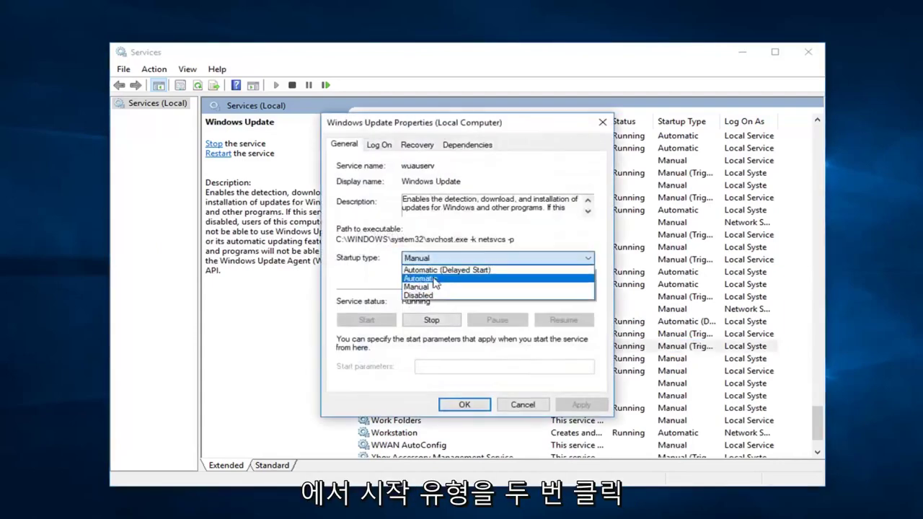
click(434, 279)
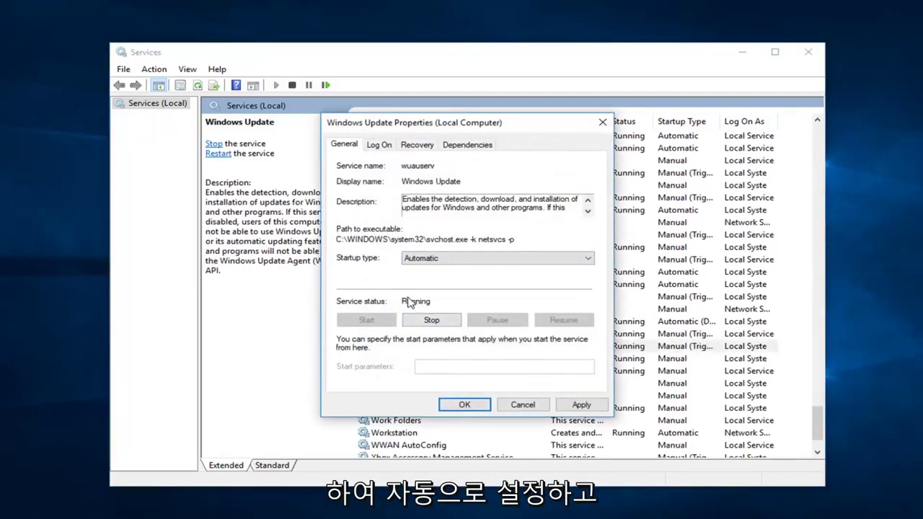
click(581, 404)
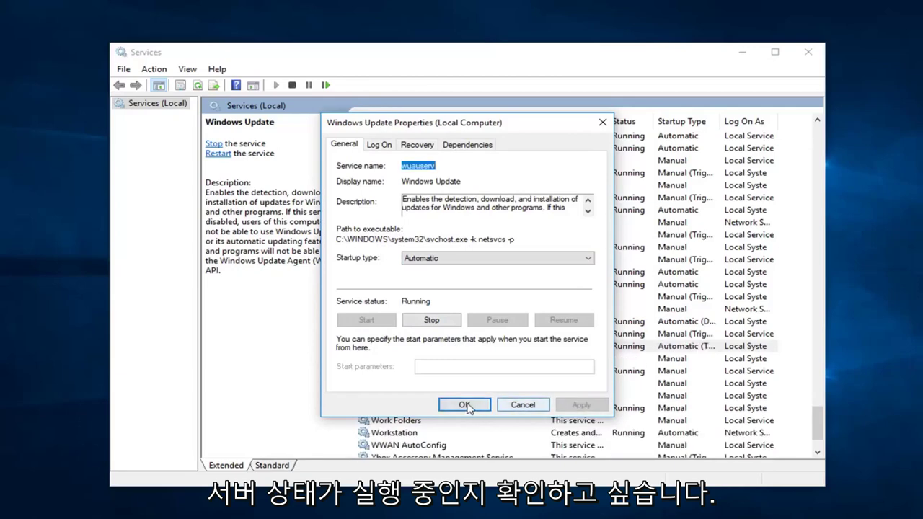
click(465, 405)
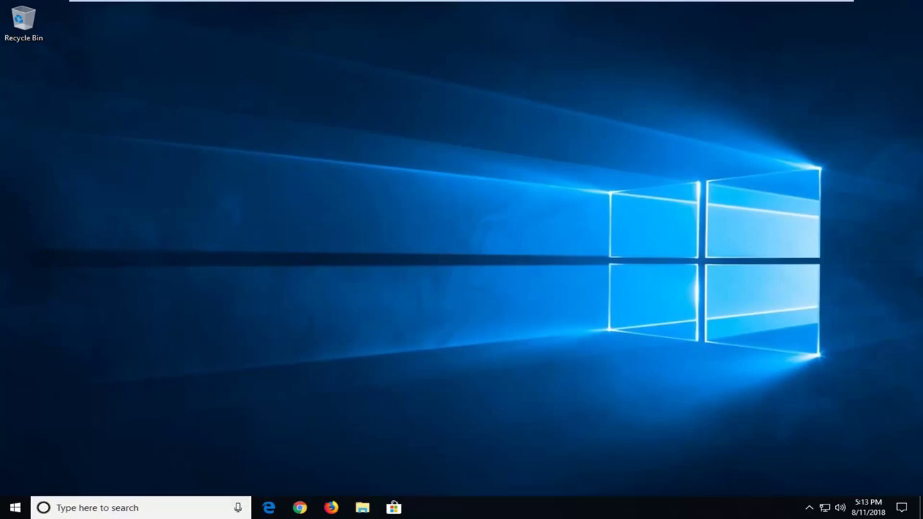
Search for system restore and open the Create a restore point settings
click(16, 508)
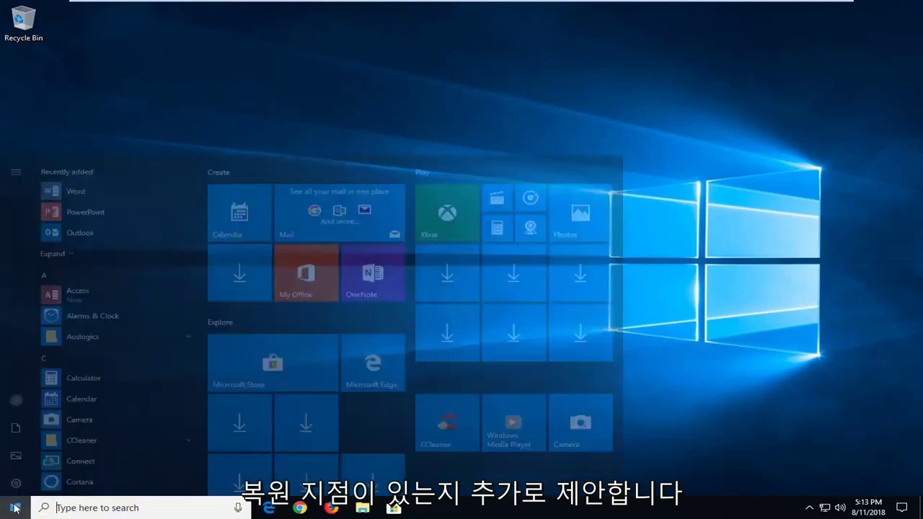
text(s)
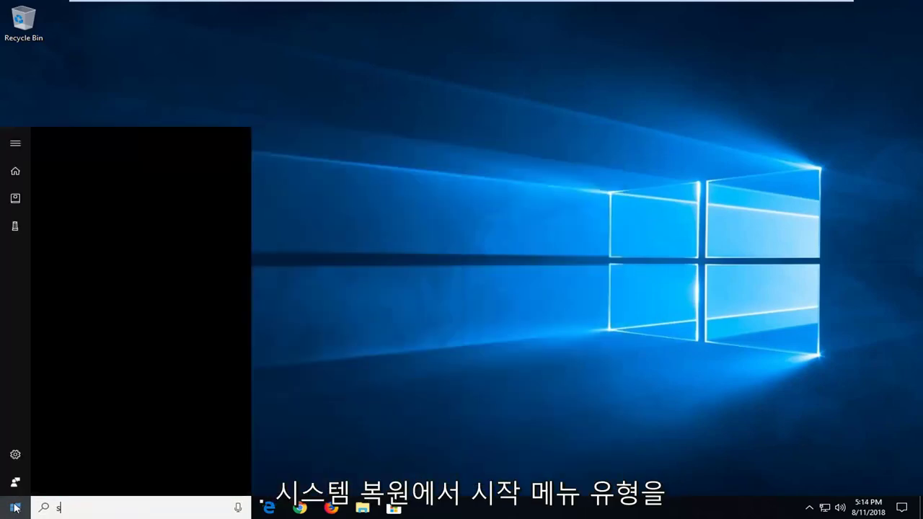
text(ystem restore)
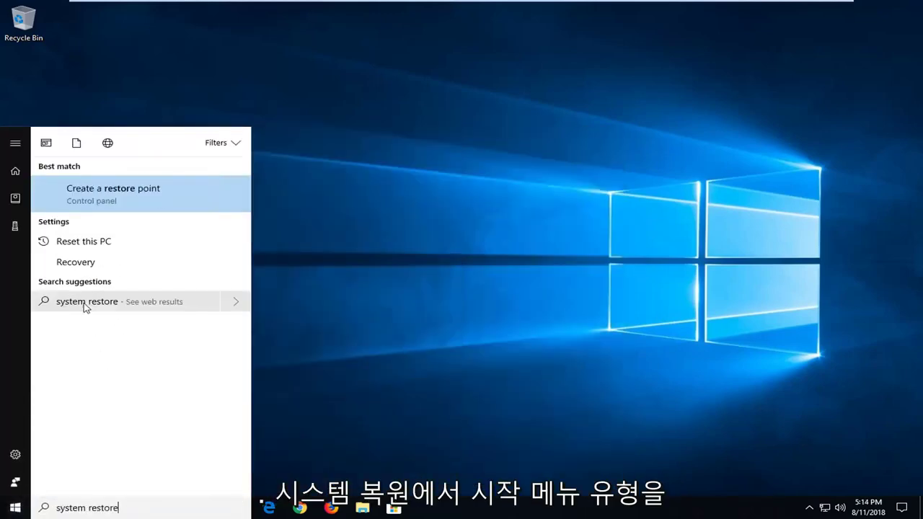
click(104, 195)
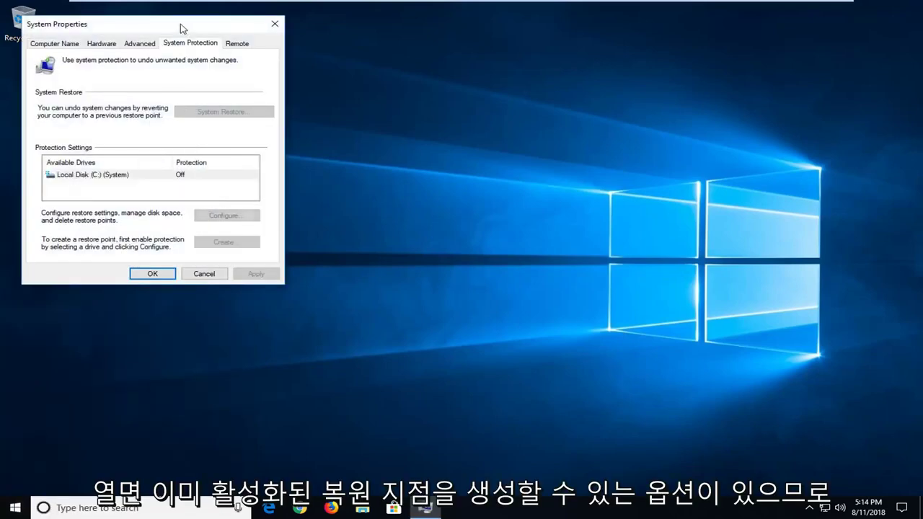
Turn on system protection for Local Disk (C:) and confirm the setting
drag(179, 25, 410, 77)
click(445, 260)
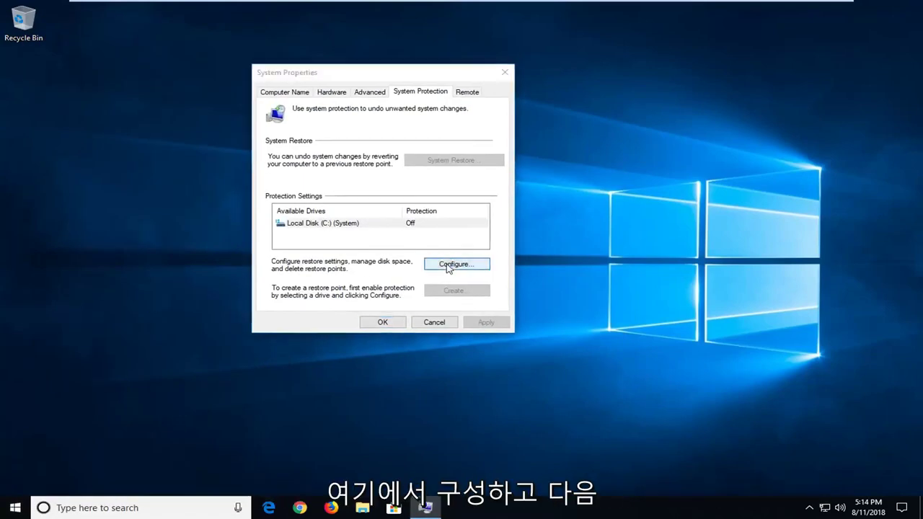
click(324, 156)
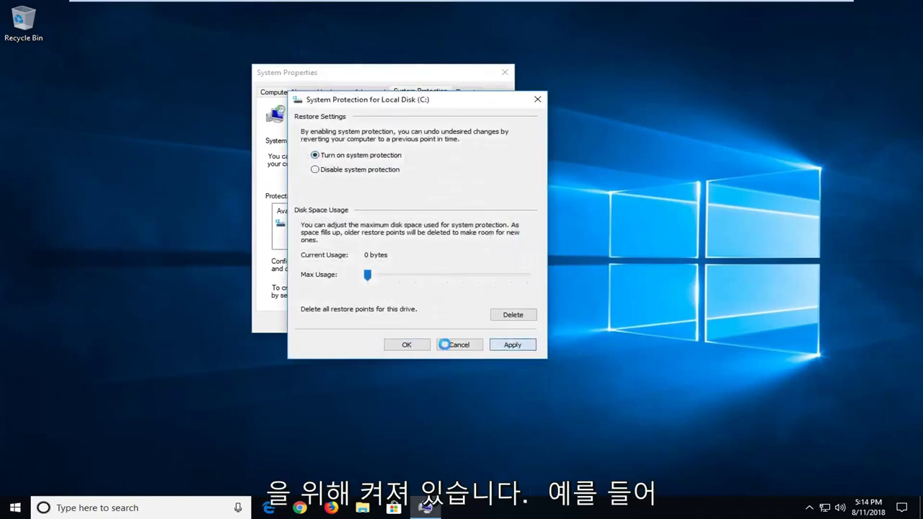
click(414, 347)
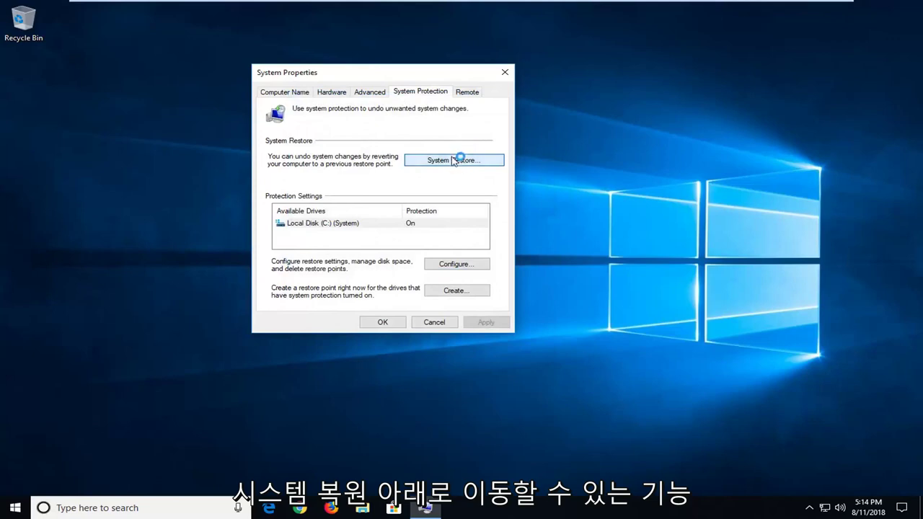
Check System Restore for available restore points, and close both it and System Properties
click(454, 161)
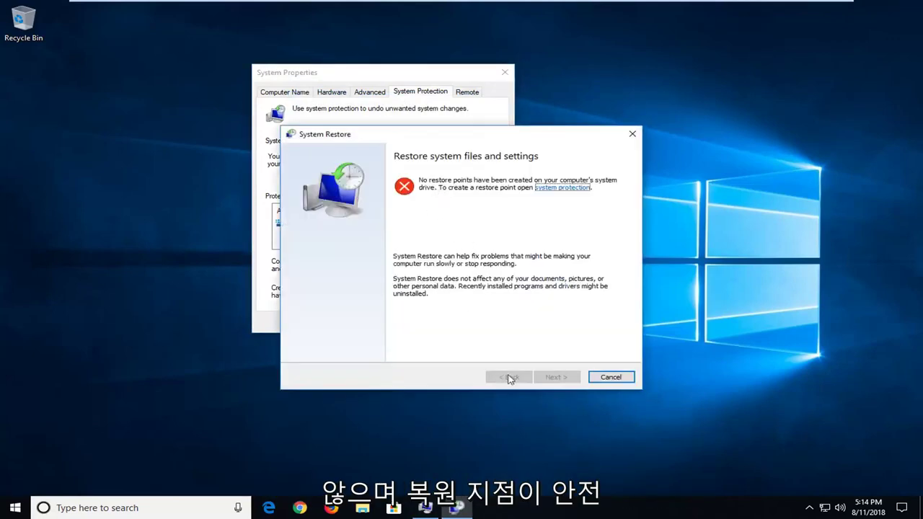
click(632, 133)
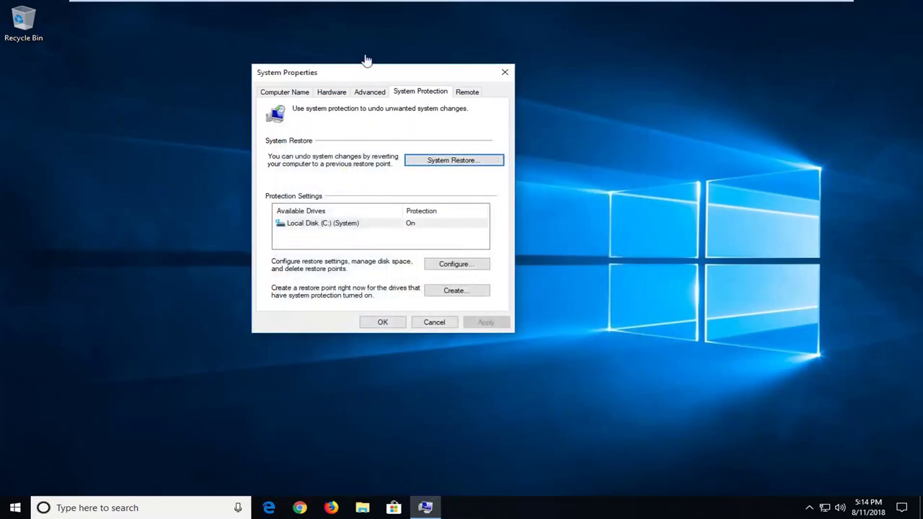
click(504, 73)
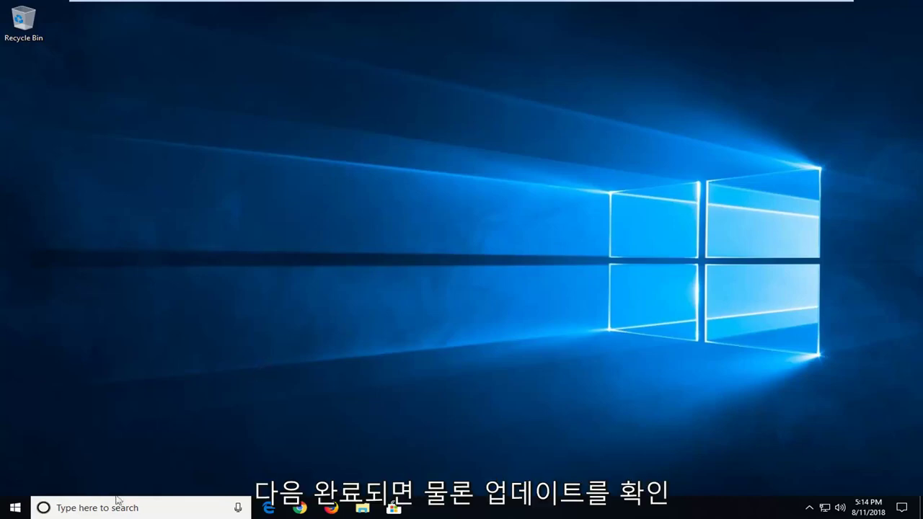
Search for cmd and open Command Prompt as administrator, allowing the elevation and moving its window toward the middle of the desktop
click(26, 511)
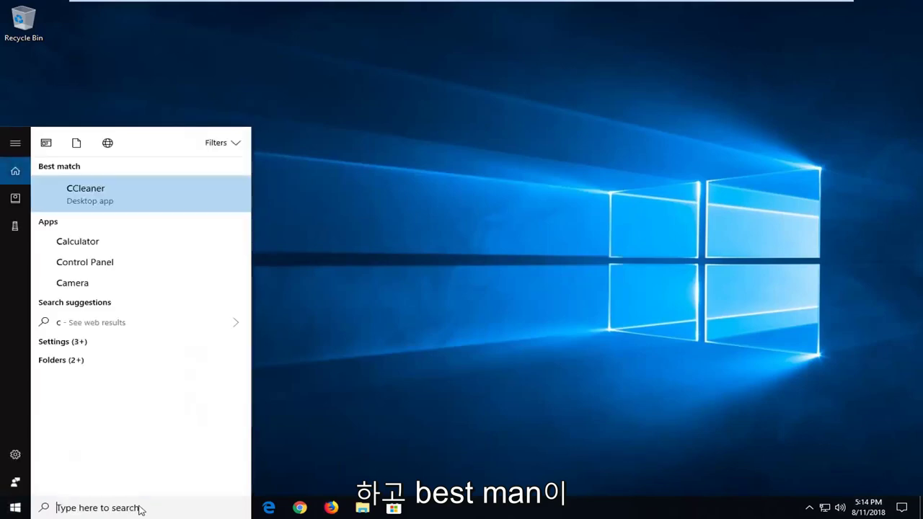
text(cmd)
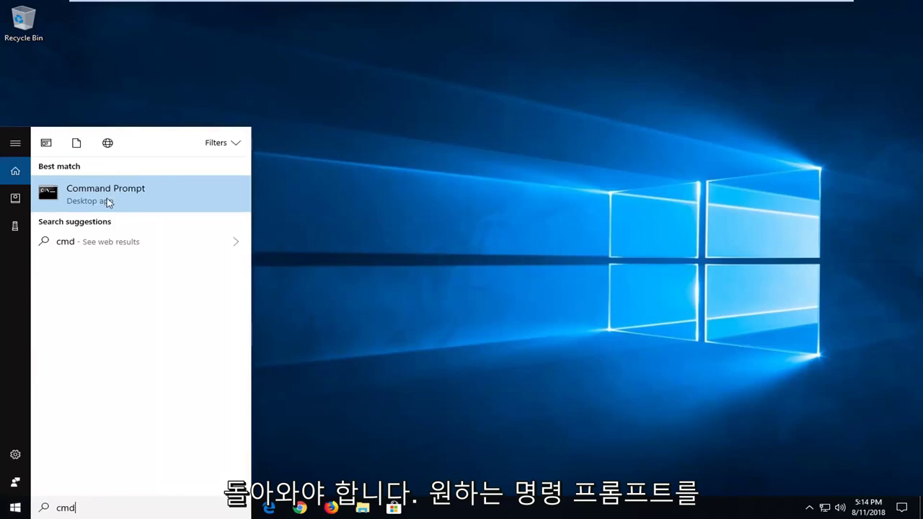
right_click(107, 199)
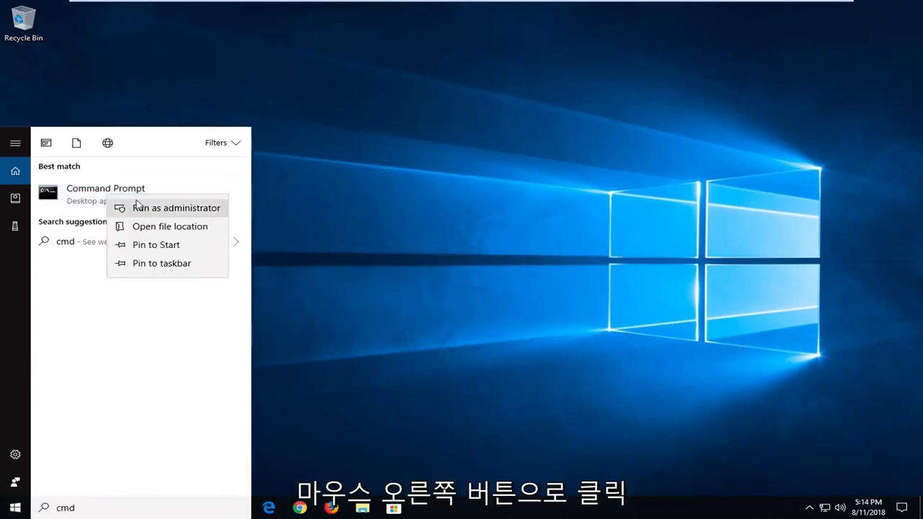
click(142, 209)
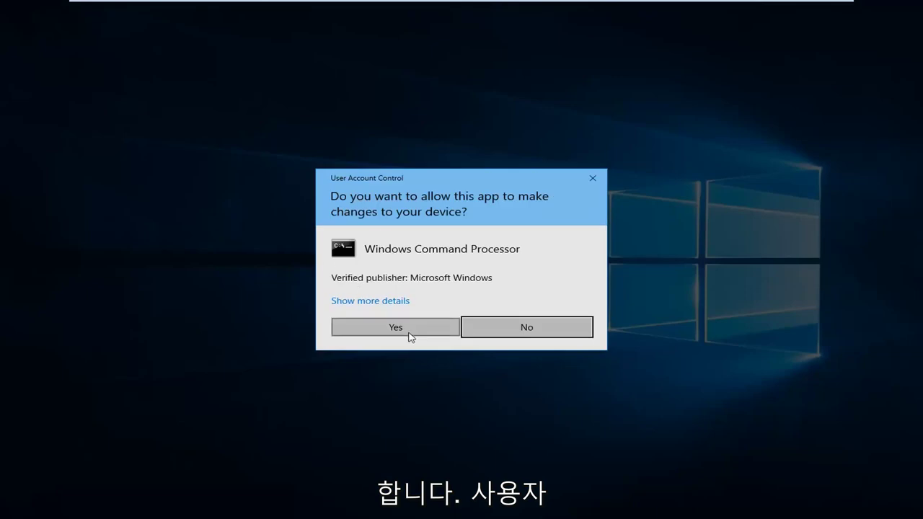
click(412, 328)
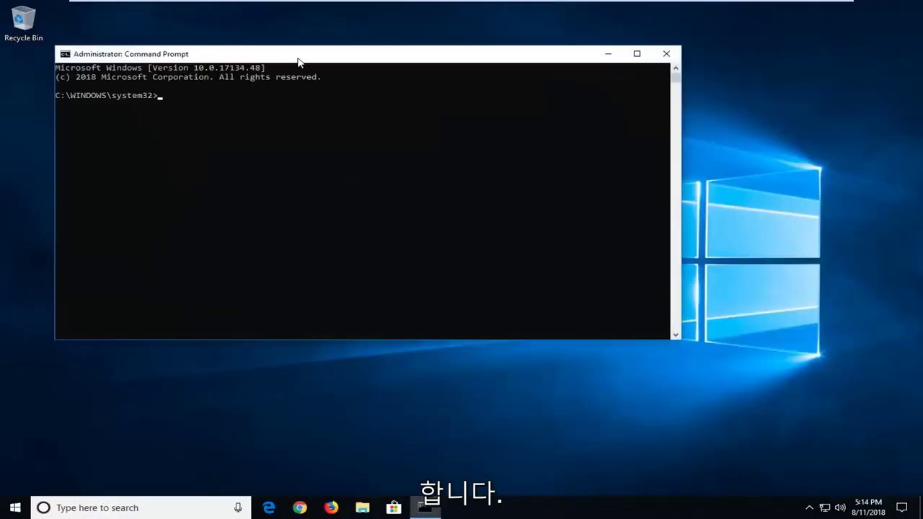
drag(298, 62, 406, 90)
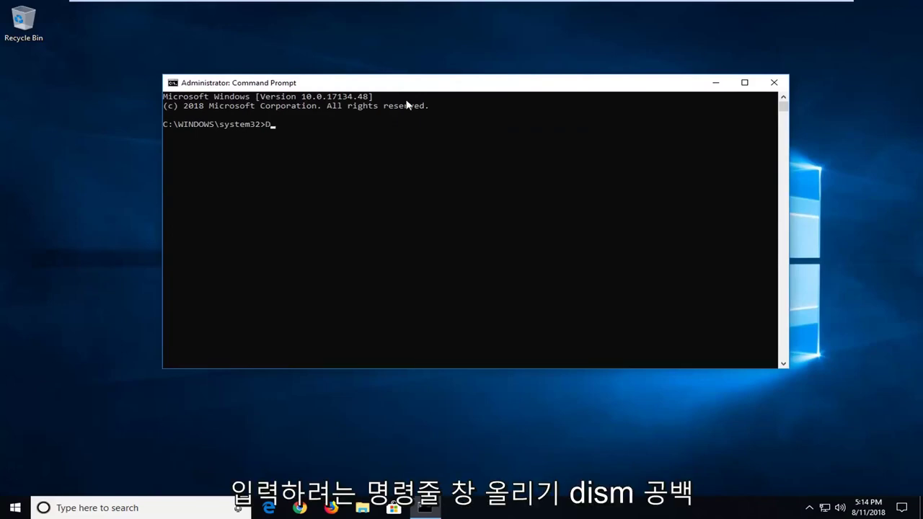
Run the command Dism /Online /Cleanup-Image /RestoreHealth to repair the Windows image
text(Dism \)
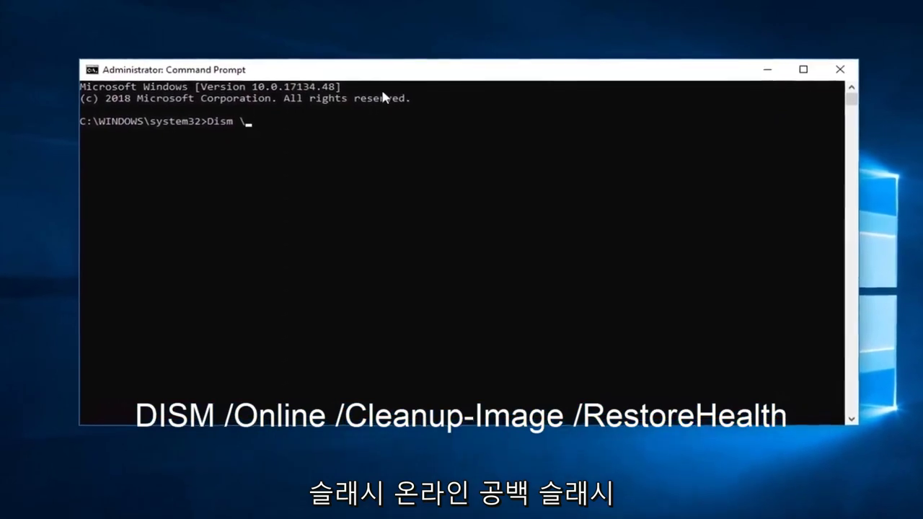
text( /)
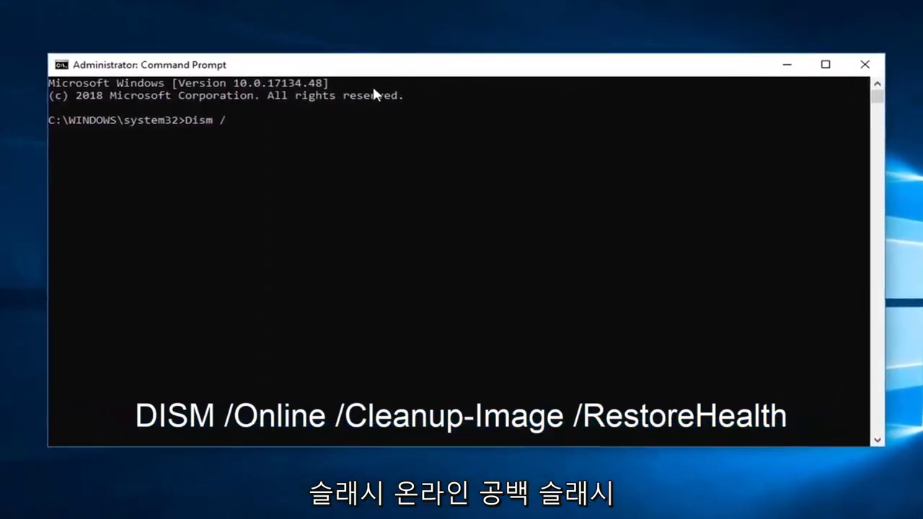
text(Online /Cle)
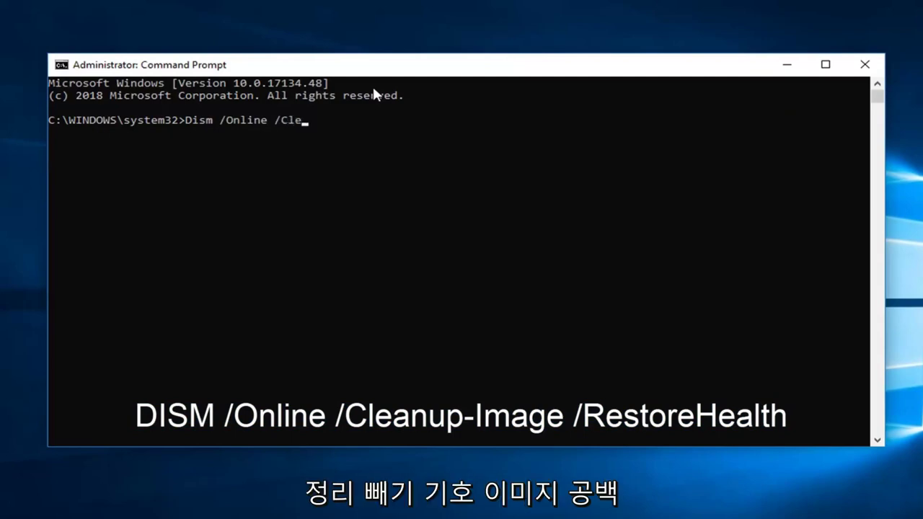
text(anup-Im)
key(BackSpace)
key(BackSpace)
text(Image /RestoreHealth)
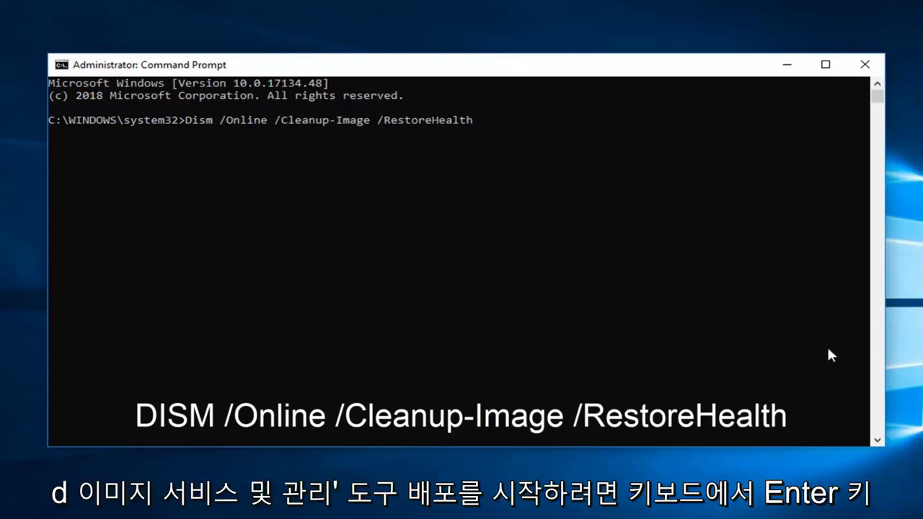
key(Return)
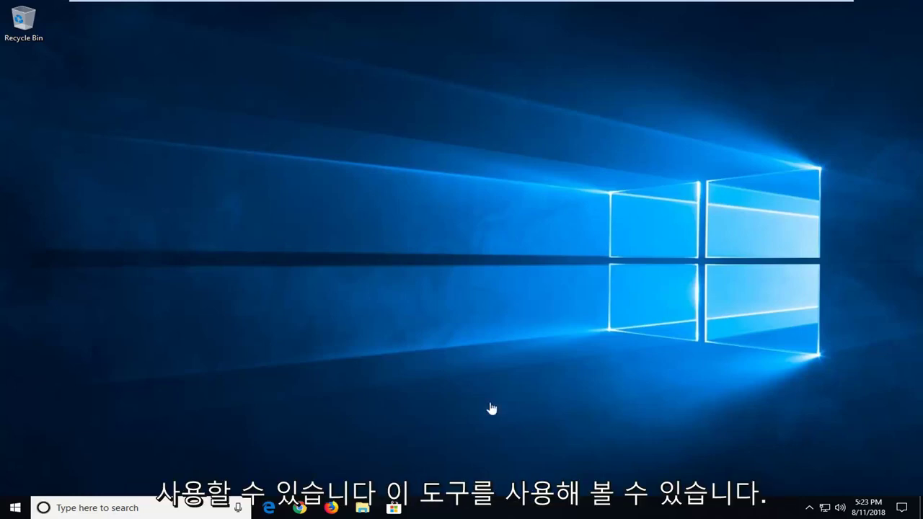
Switch to Google Chrome and load google.com
click(310, 509)
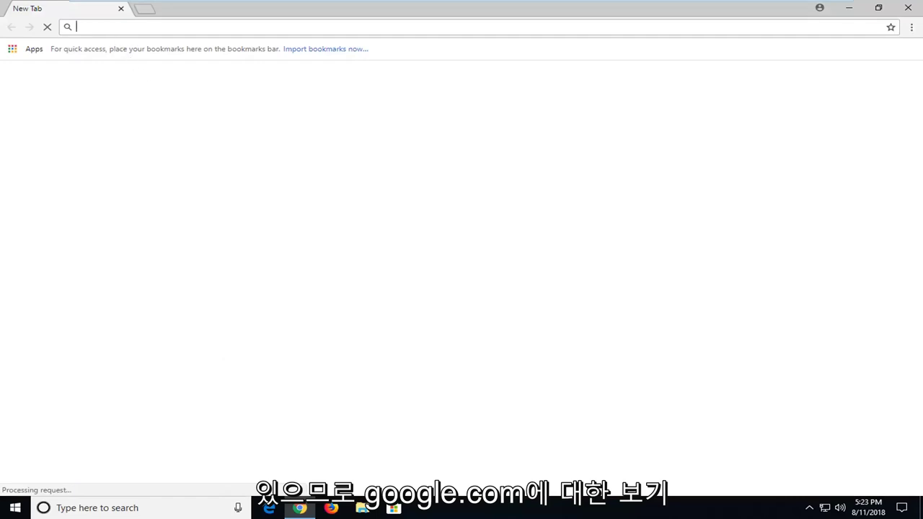
text(google)
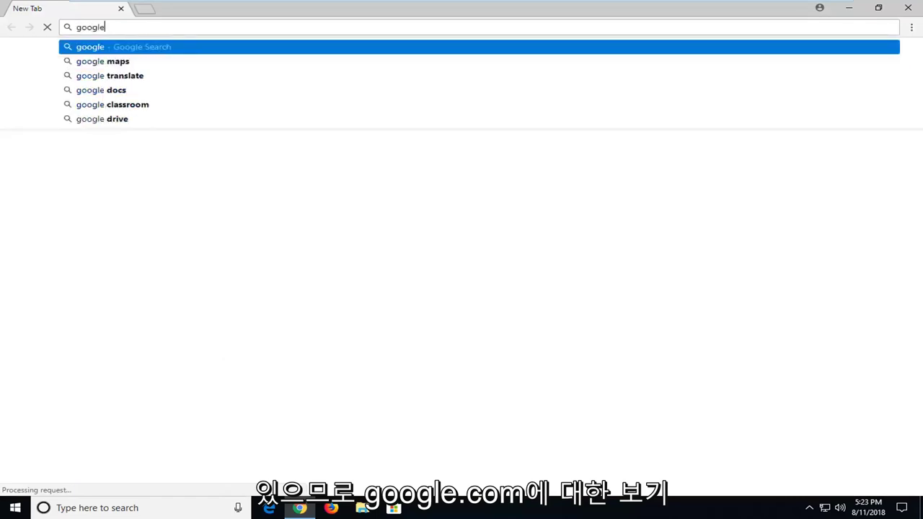
text(.com)
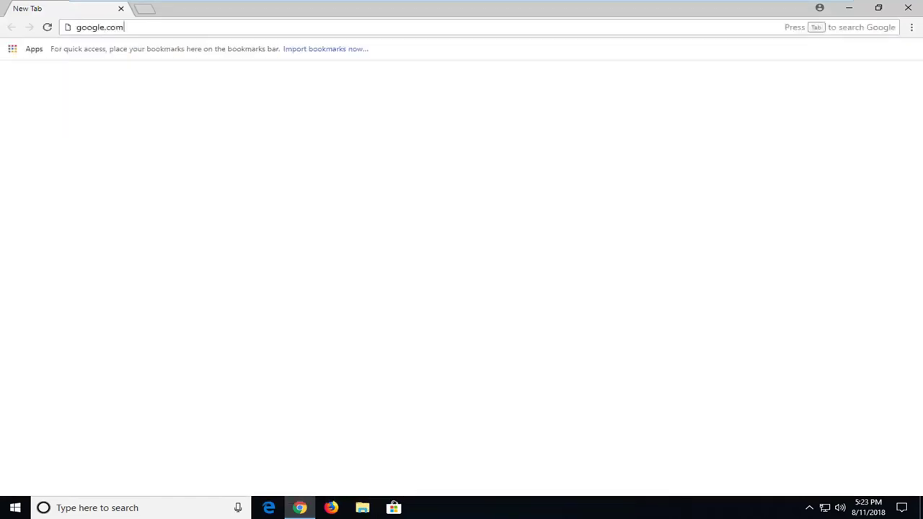
key(Return)
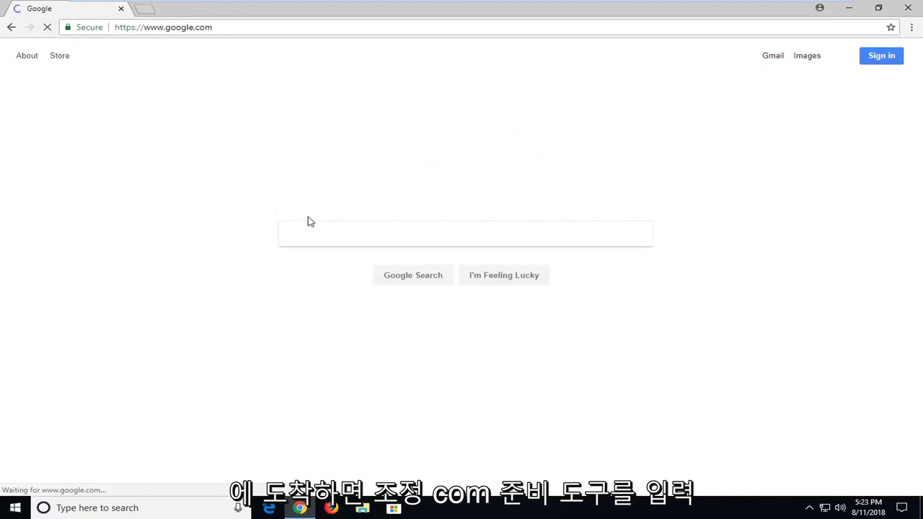
Search Google for "tweaking.com repair tool"
text(t)
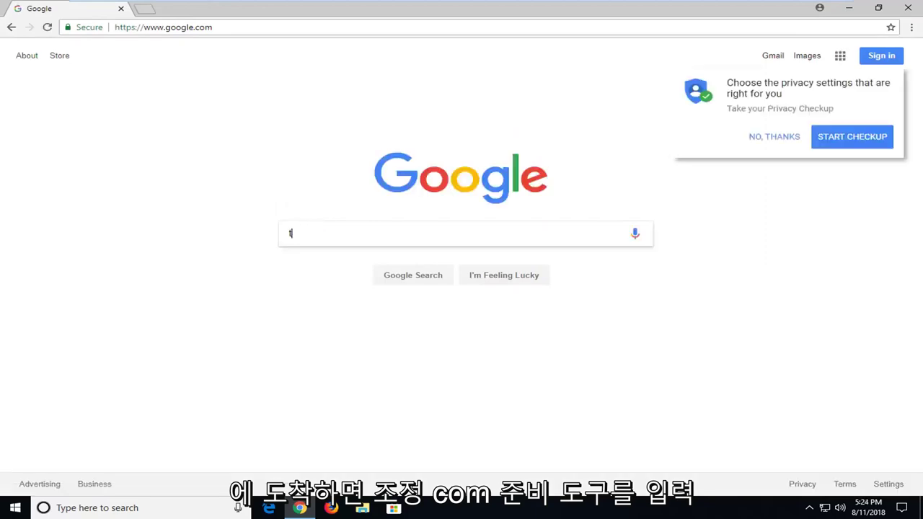
text(weaking.com )
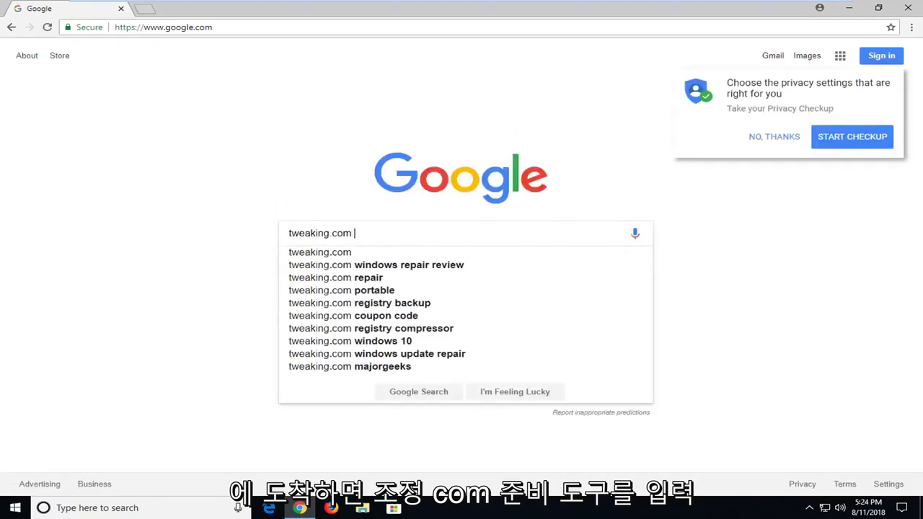
text(repair tool)
key(Return)
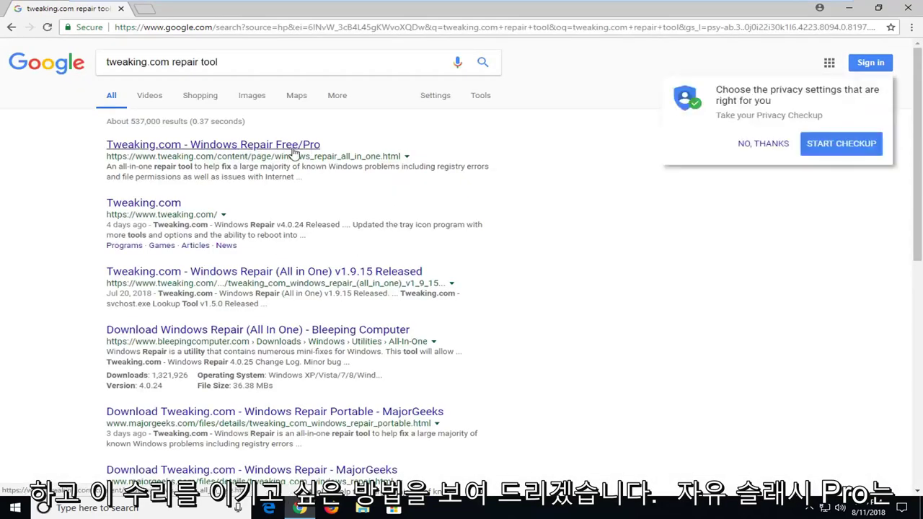
Open the Tweaking.com - Windows Repair Free/Pro result and download the installer version through its Direct Download link
click(245, 147)
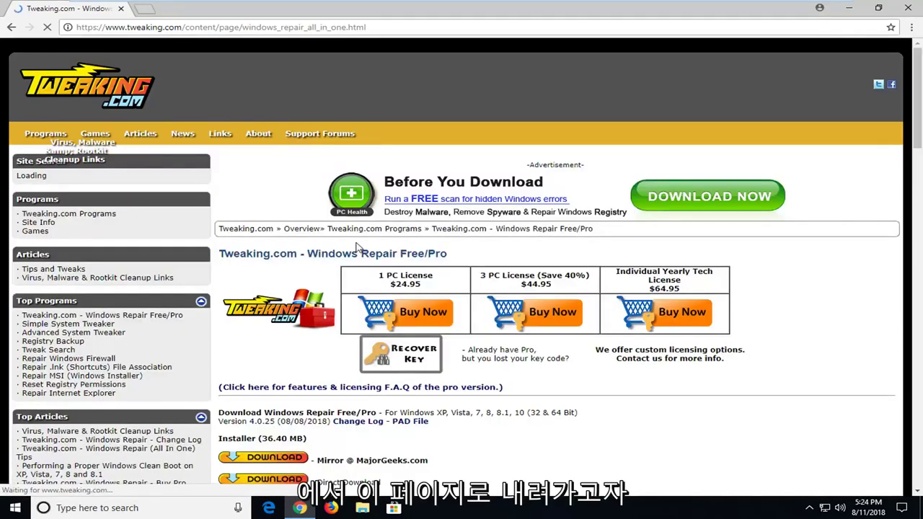
scroll(576, 209, down, 2)
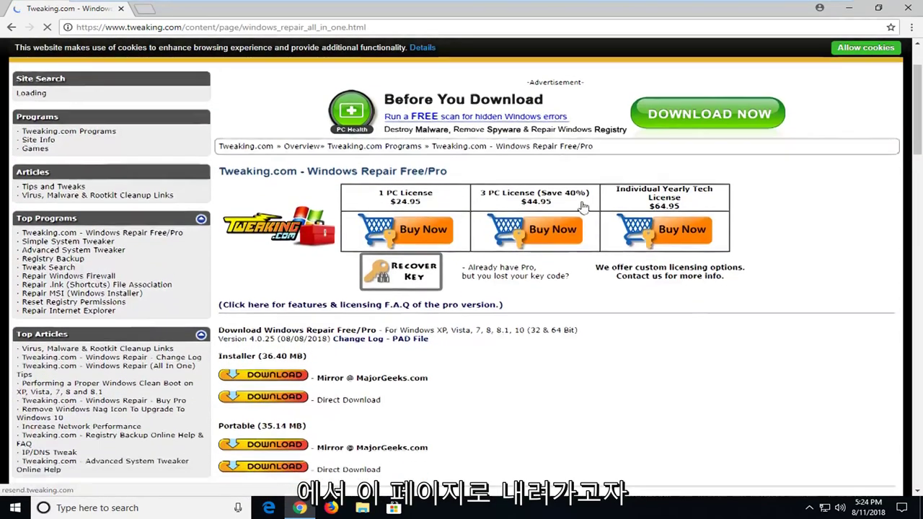
scroll(227, 291, down, 1)
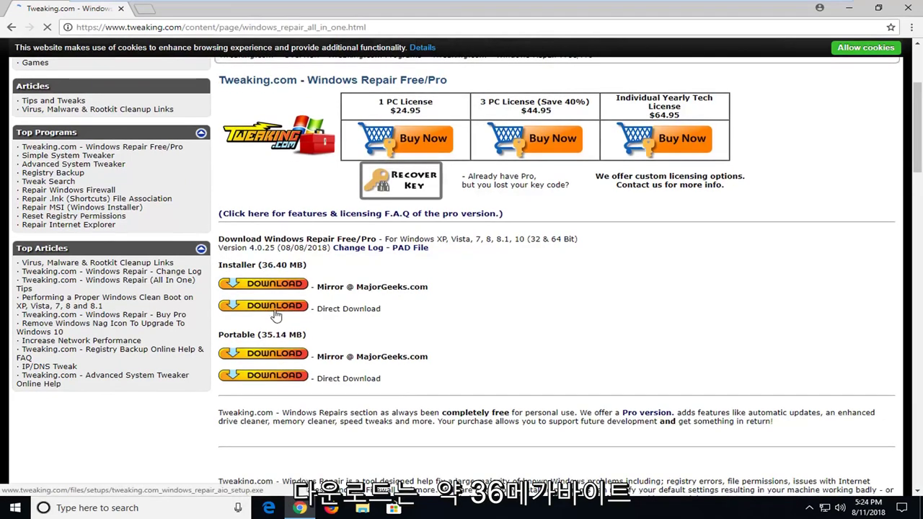
click(276, 310)
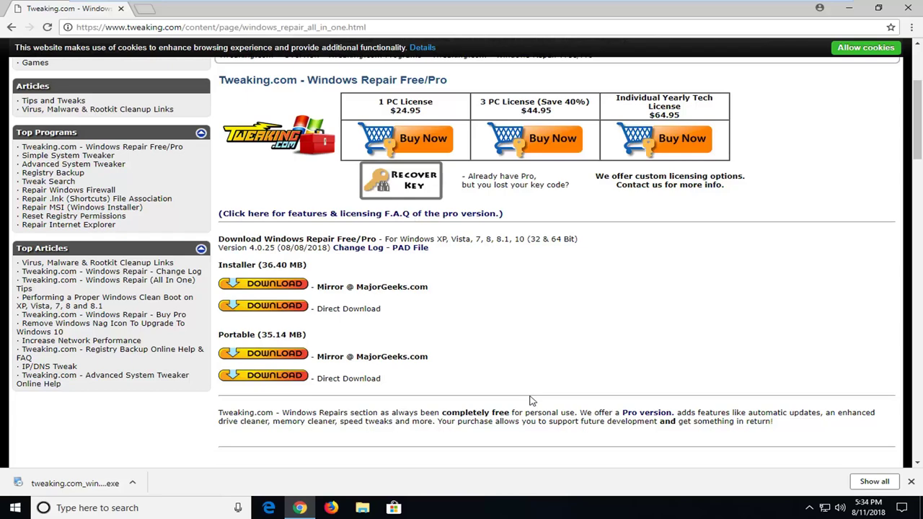
Run the downloaded setup and install Windows Repair with the default folders, a desktop icon and opening the program on completion
click(97, 478)
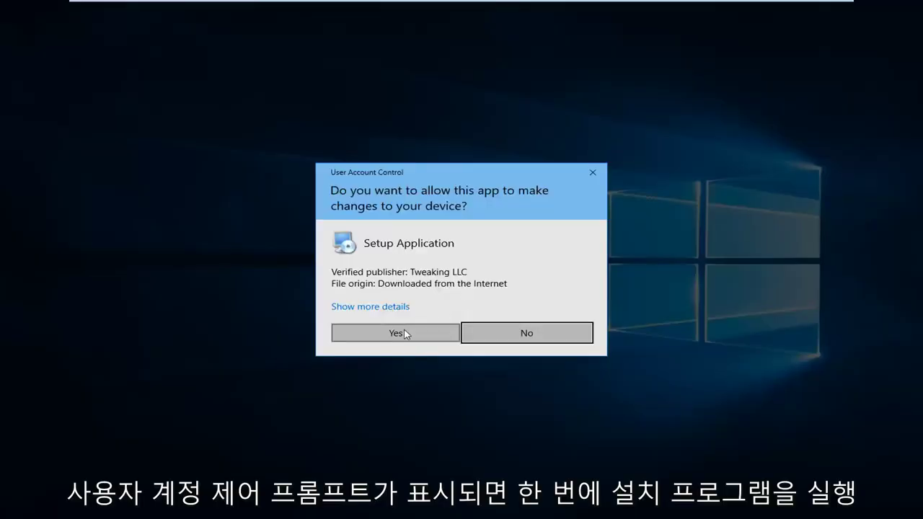
click(403, 333)
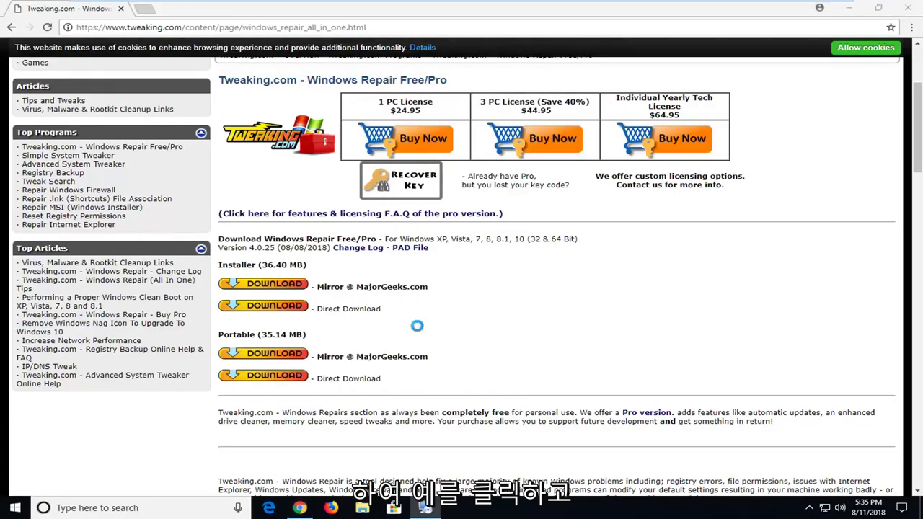
click(540, 361)
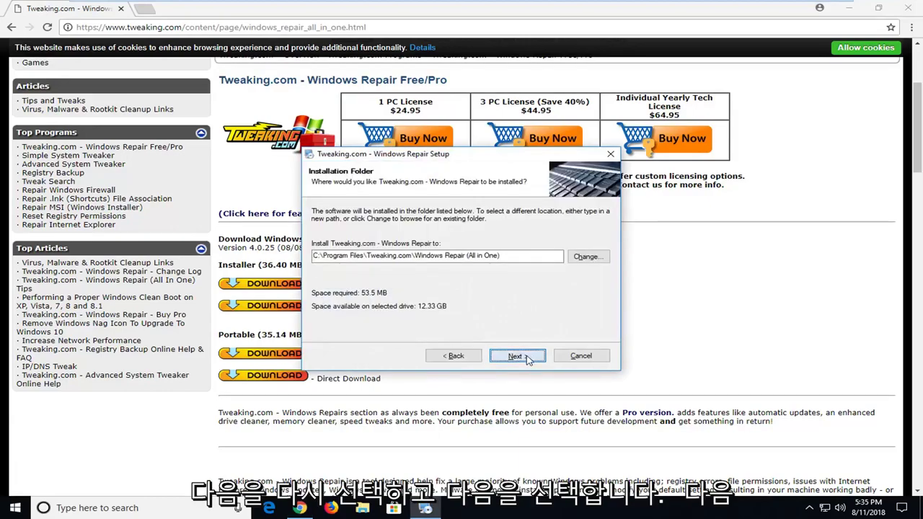
click(528, 359)
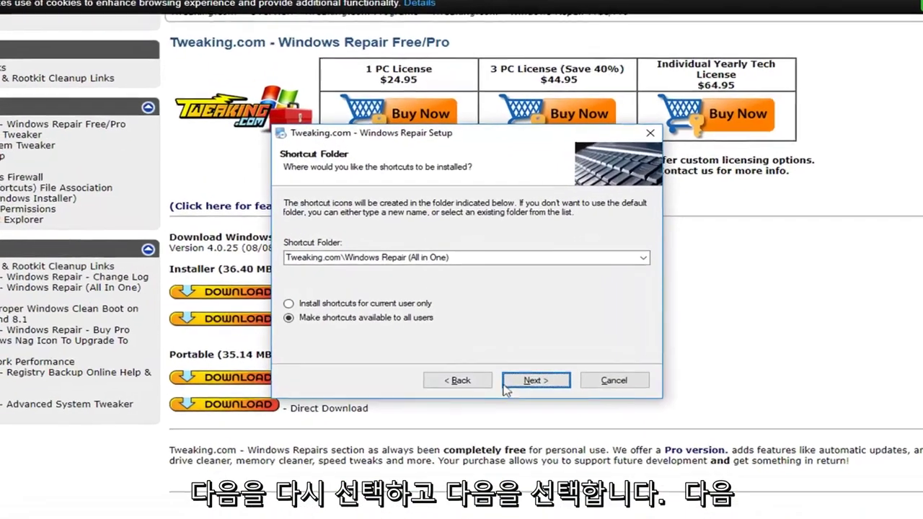
click(526, 359)
click(539, 401)
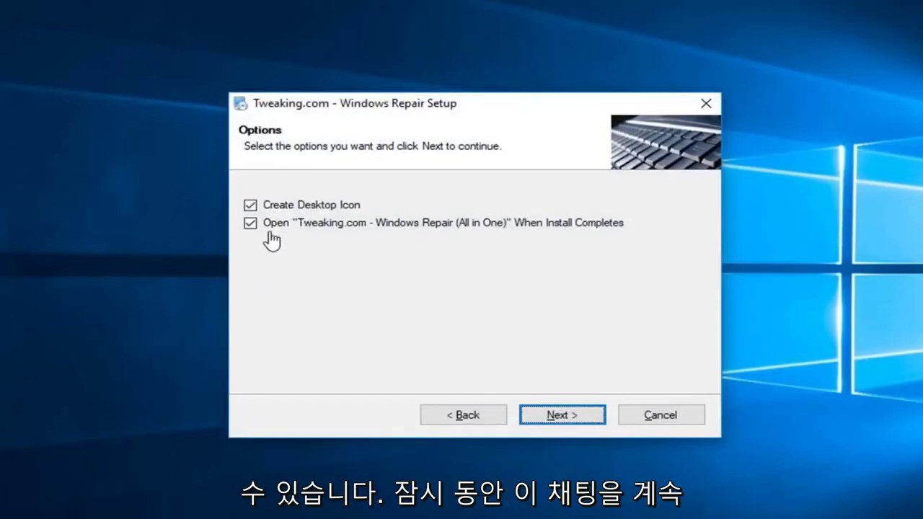
click(552, 418)
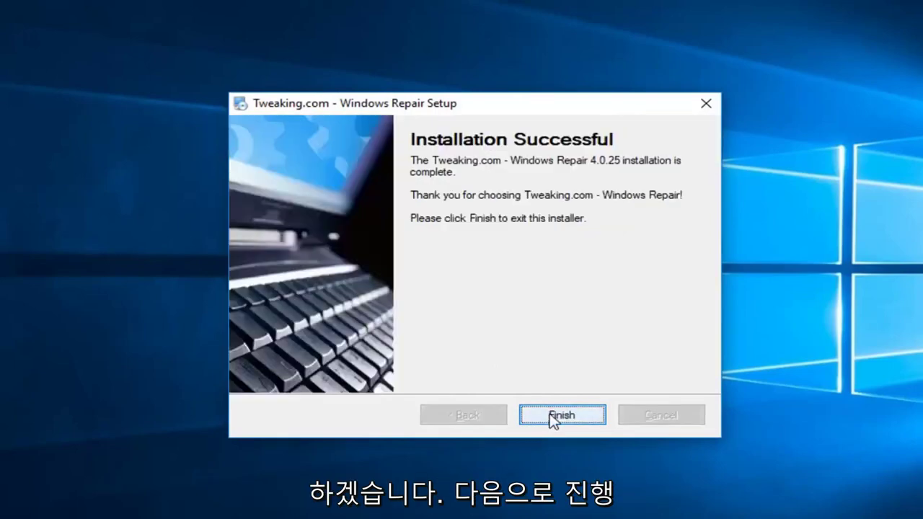
click(555, 416)
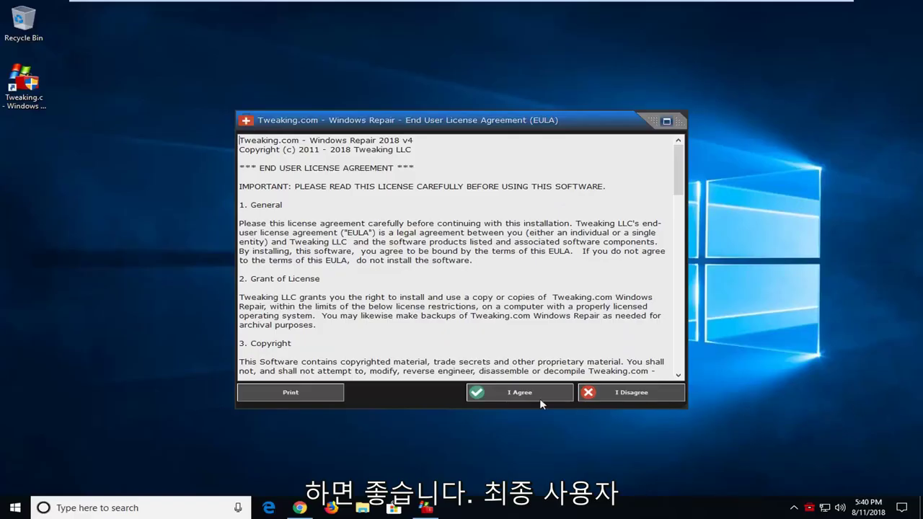
Accept the Windows Repair license agreement and open the main repairs list, acknowledging the risks of running outside Safe Mode
click(555, 471)
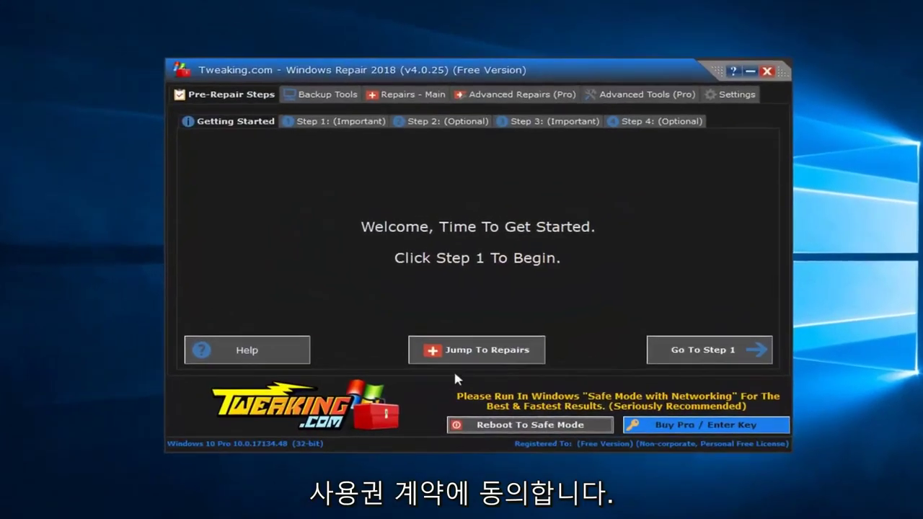
click(401, 87)
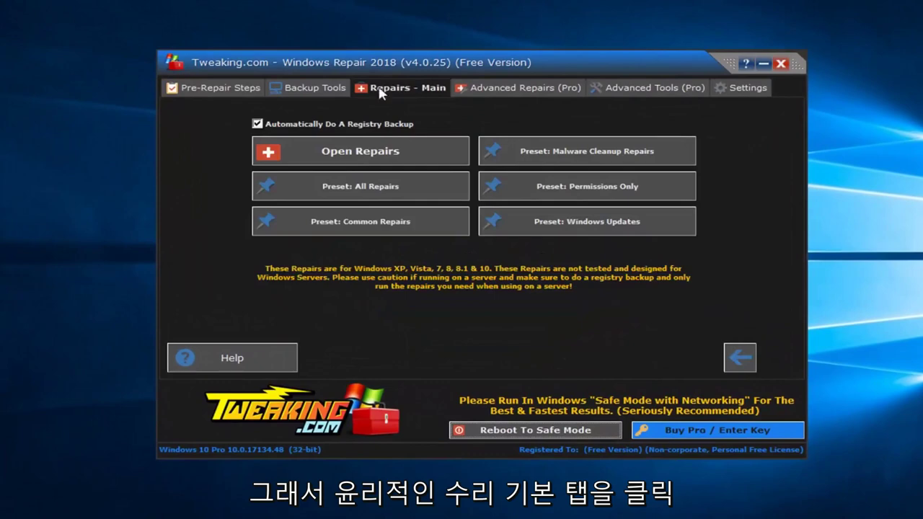
click(344, 151)
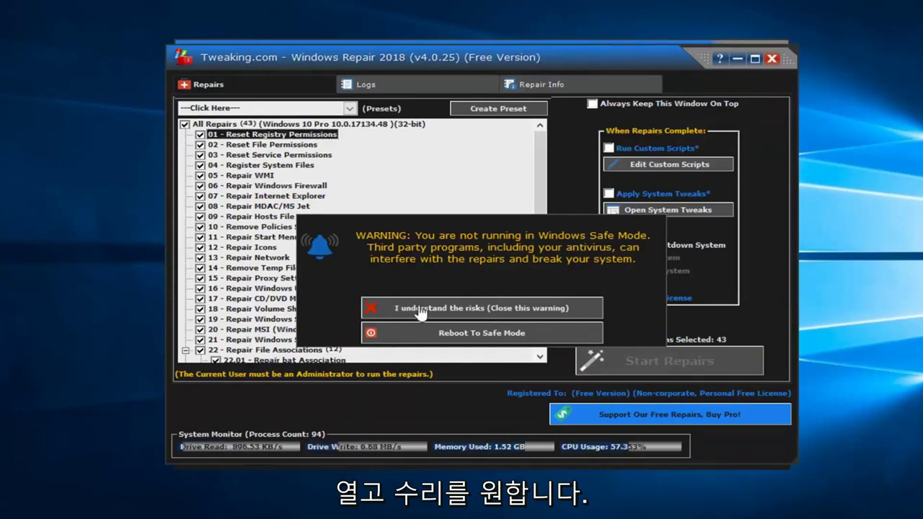
click(461, 311)
Review the repair options, keep the default selection including Repair Windows Updates, and start the repairs
scroll(353, 246, down, 7)
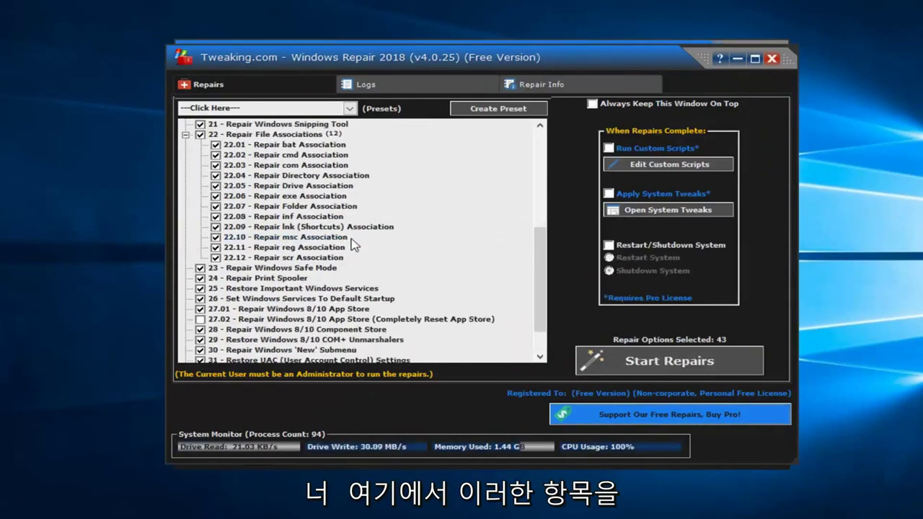
scroll(325, 238, up, 7)
scroll(303, 217, down, 8)
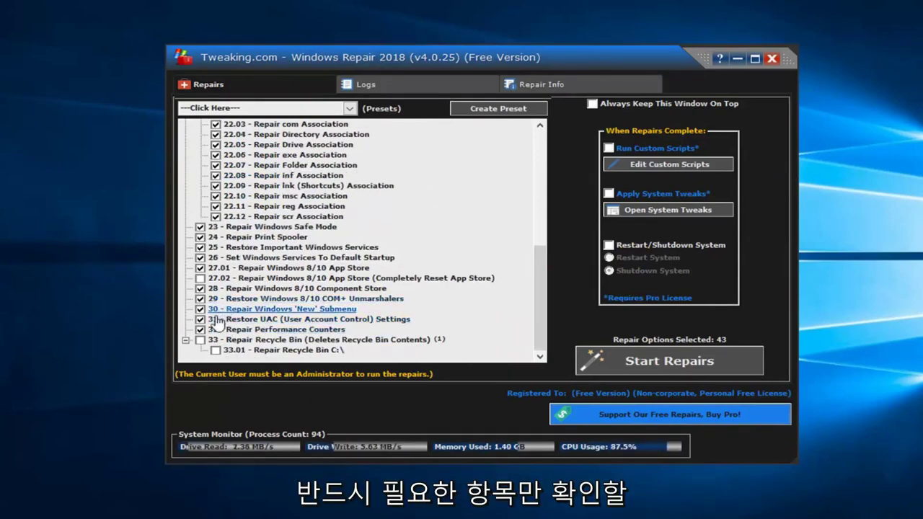
scroll(235, 317, up, 5)
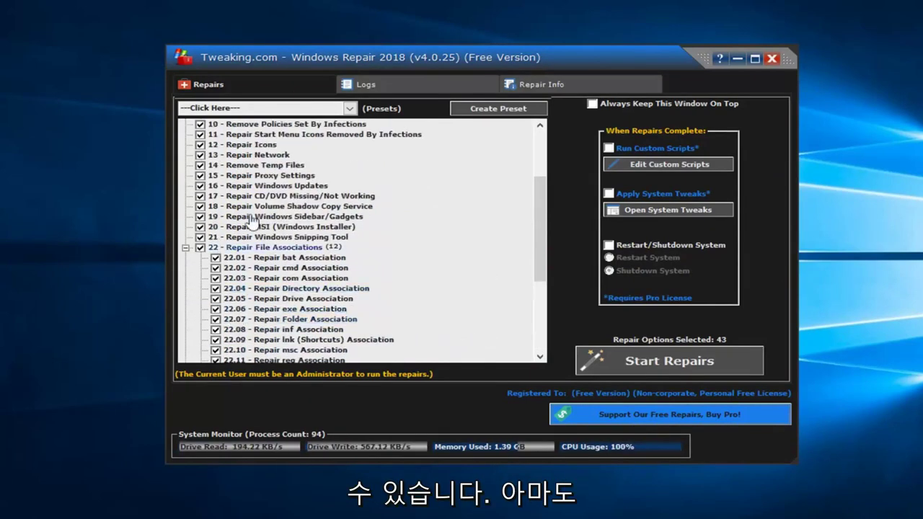
scroll(252, 223, up, 2)
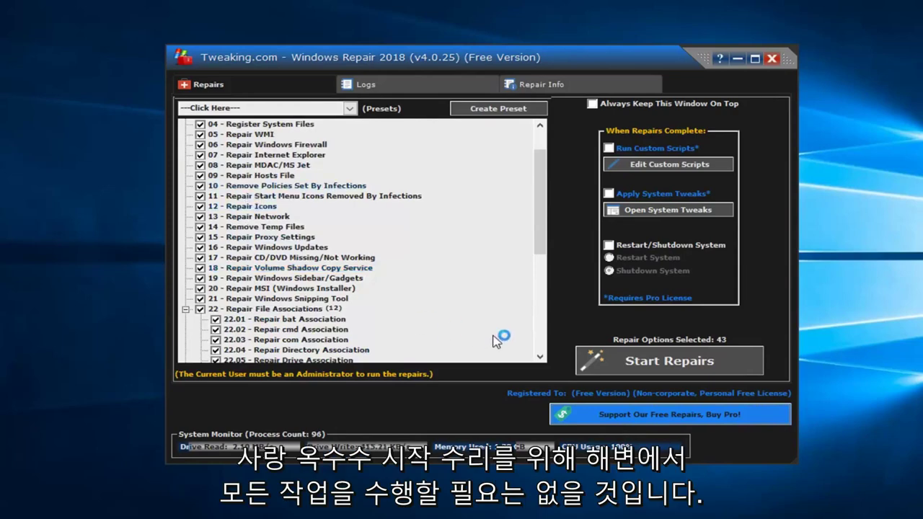
click(624, 360)
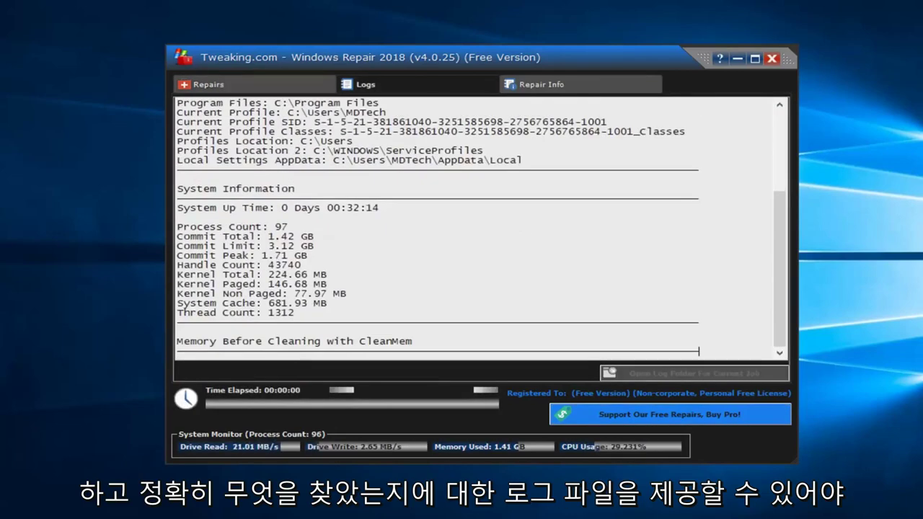